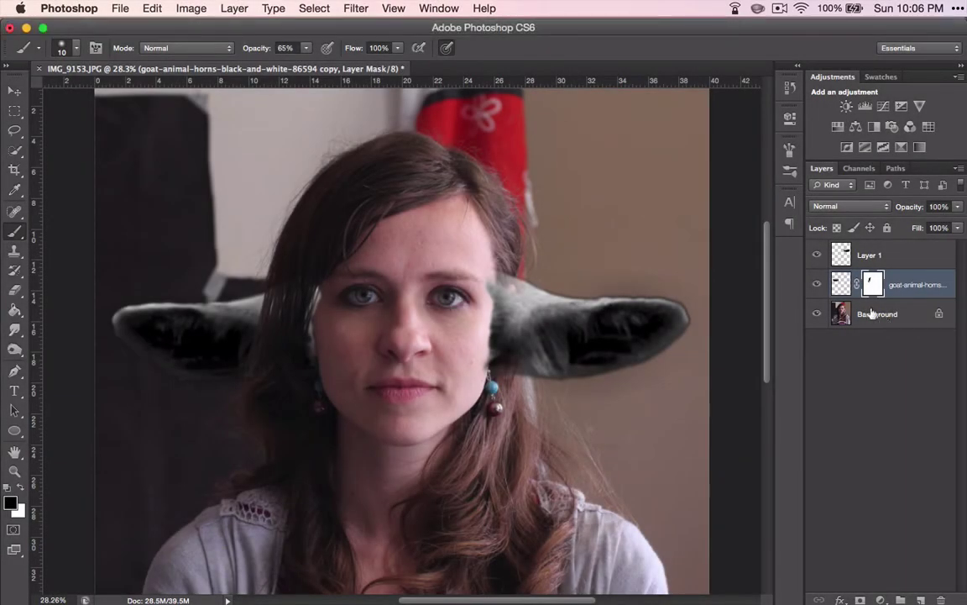
# - Make the Background photo layer the working layer in the Layers panel
pyautogui.click(888, 314)
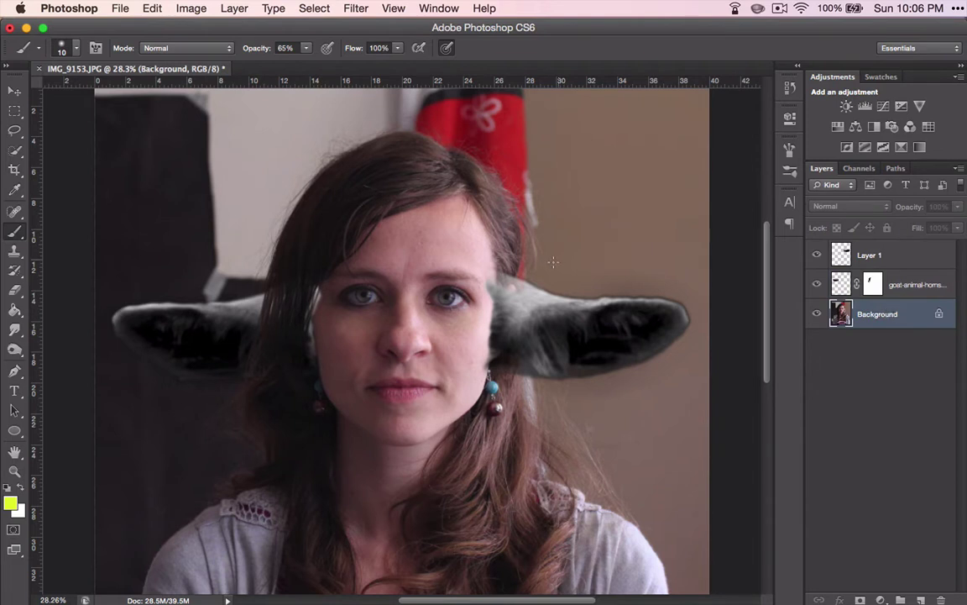
# - Quick-select the woman's face from forehead to chin, undoing a stray hair addition
pyautogui.click(14, 151)
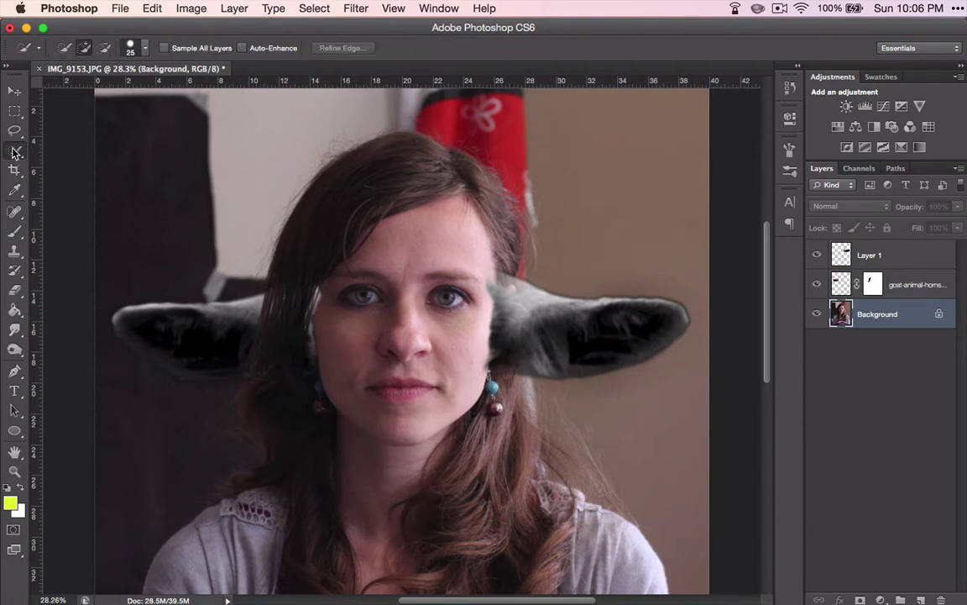
pyautogui.moveTo(440, 226)
pyautogui.mouseDown()
pyautogui.moveTo(361, 335)
pyautogui.moveTo(352, 428)
pyautogui.moveTo(370, 534)
pyautogui.moveTo(359, 584)
pyautogui.mouseUp()
pyautogui.scroll(-5, 361, 554)
pyautogui.click(375, 153)
pyautogui.press('super+z')
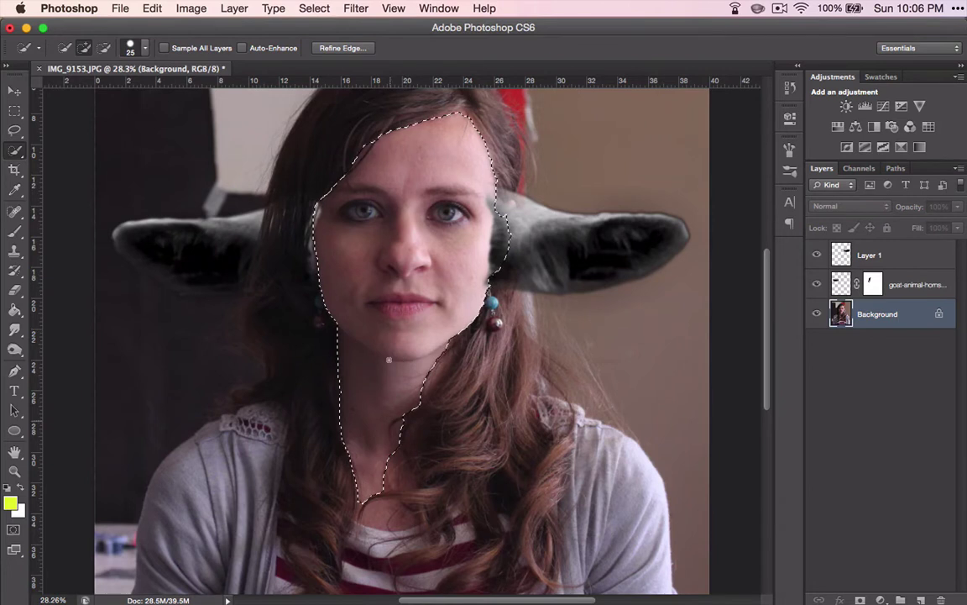
pyautogui.scroll(-3, 388, 359)
pyautogui.hscroll(2, 389, 359)
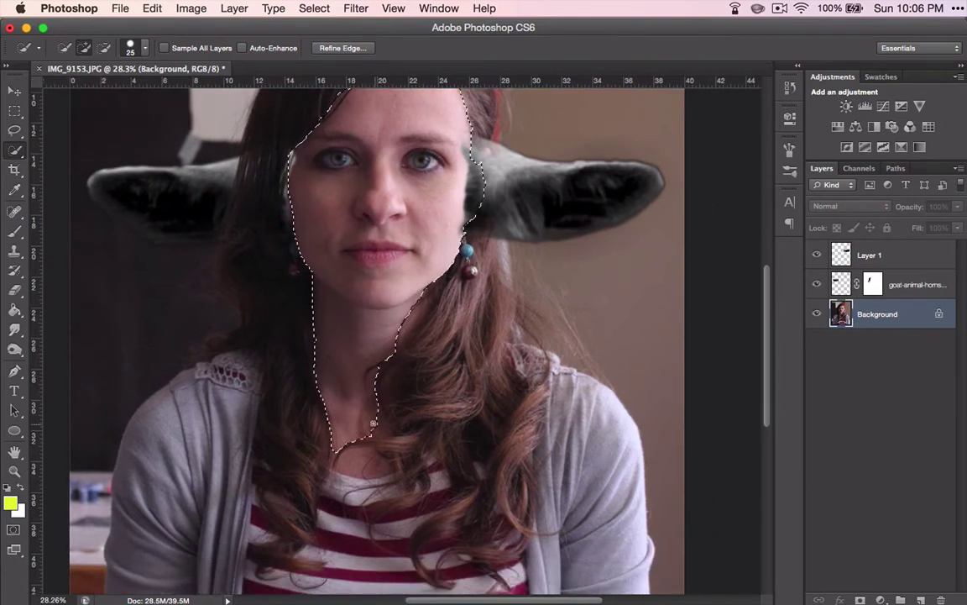
# - Add the right side of the neck to the selection and subtract the hair beside it
pyautogui.moveTo(372, 279); pyautogui.dragTo(366, 408)
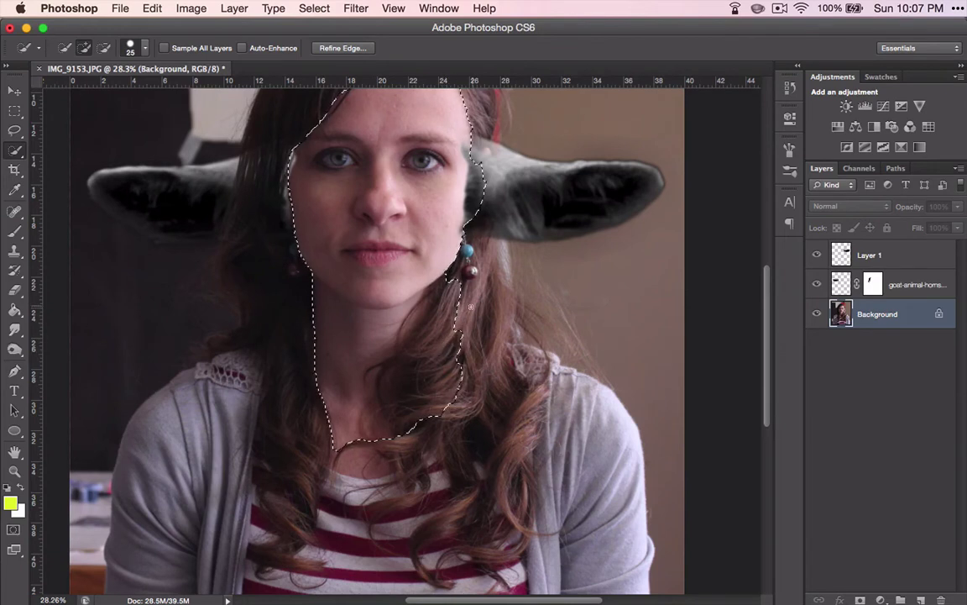
pyautogui.press('alt')
pyautogui.moveTo(424, 393); pyautogui.dragTo(414, 428)
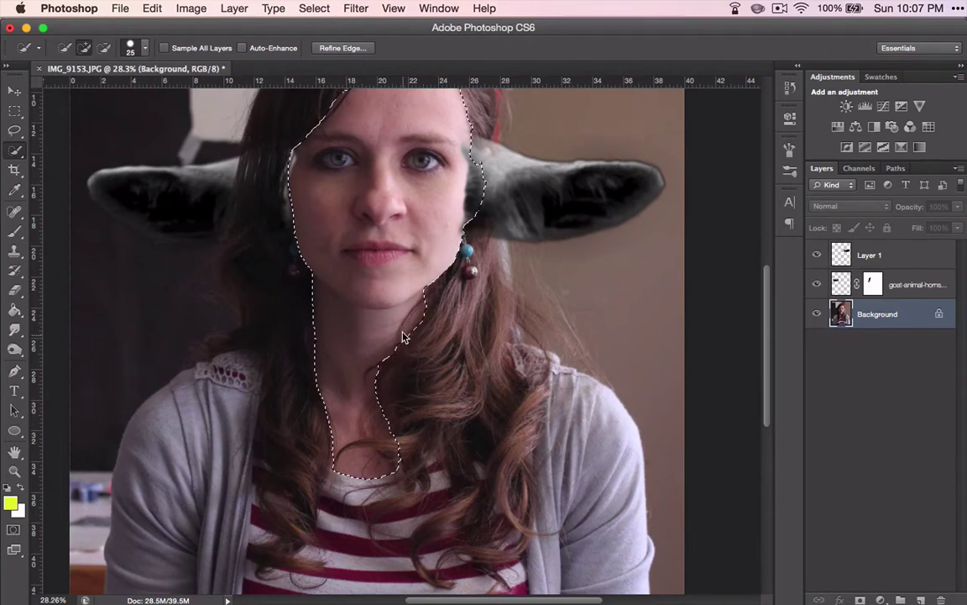
pyautogui.scroll(3, 431, 159)
pyautogui.hscroll(1, 431, 158)
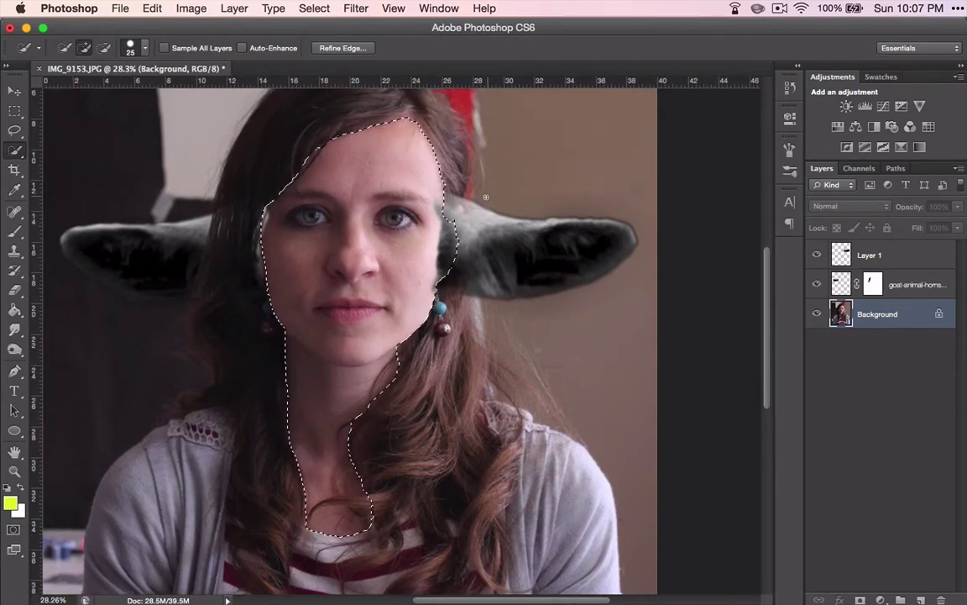
# - Refine the face selection edge with Radius 1.5, Smooth 6, Feather 1.2, brushing along the hairline
pyautogui.click(314, 8)
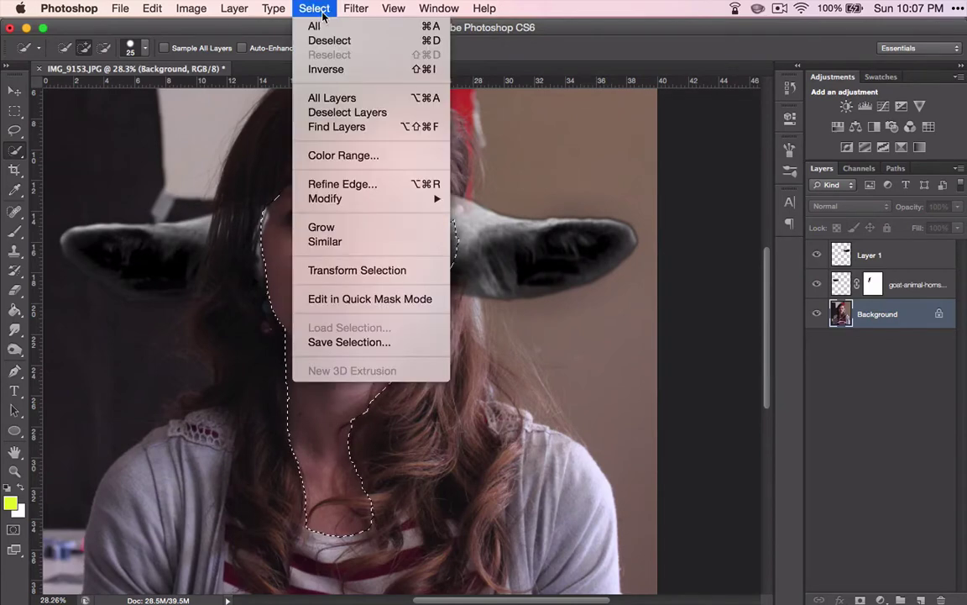
pyautogui.click(329, 184)
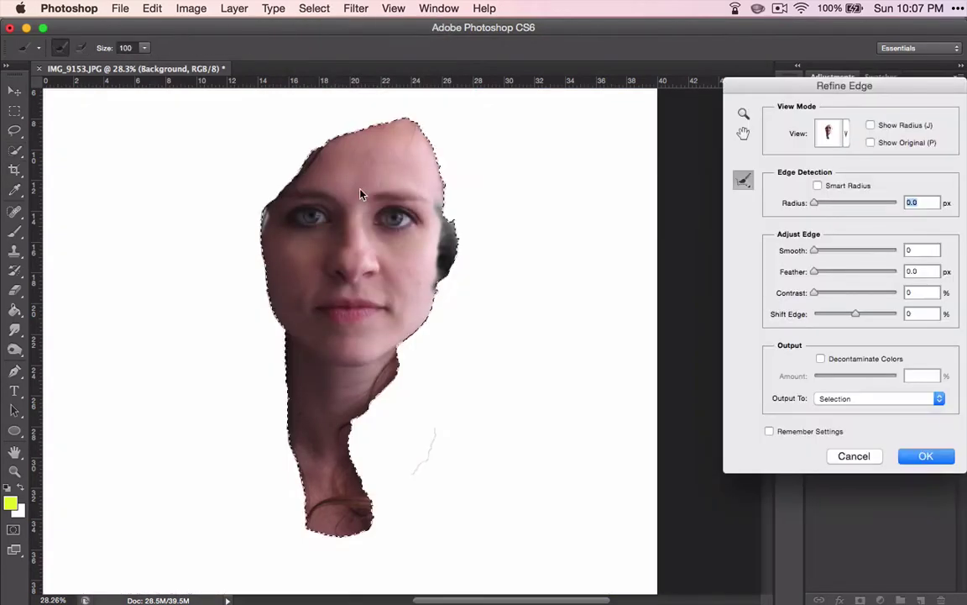
pyautogui.click(820, 206)
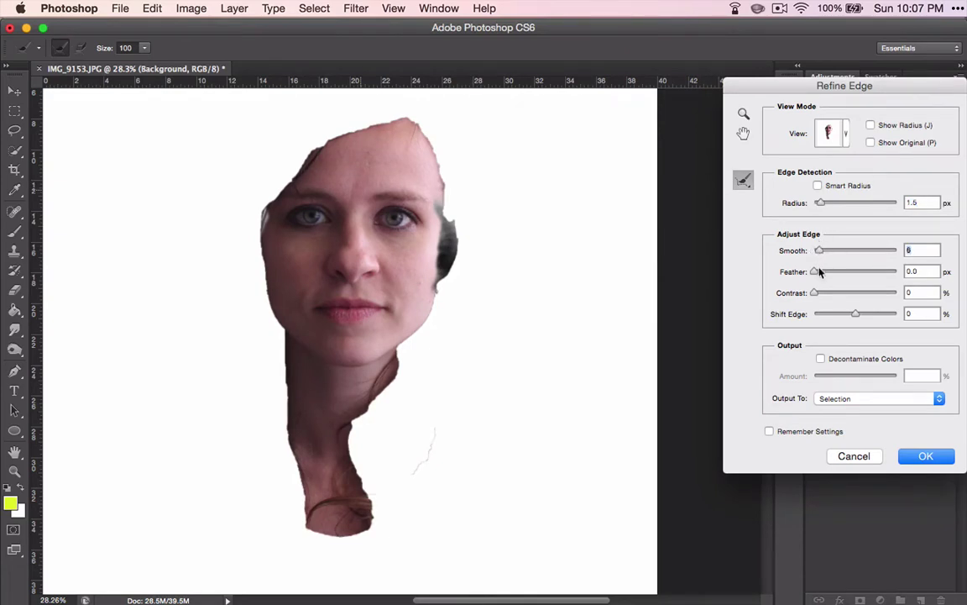
pyautogui.moveTo(405, 126)
pyautogui.mouseDown()
pyautogui.moveTo(351, 133)
pyautogui.moveTo(288, 179)
pyautogui.moveTo(269, 208)
pyautogui.moveTo(260, 271)
pyautogui.moveTo(312, 539)
pyautogui.moveTo(317, 515)
pyautogui.moveTo(351, 533)
pyautogui.moveTo(347, 488)
pyautogui.mouseUp()
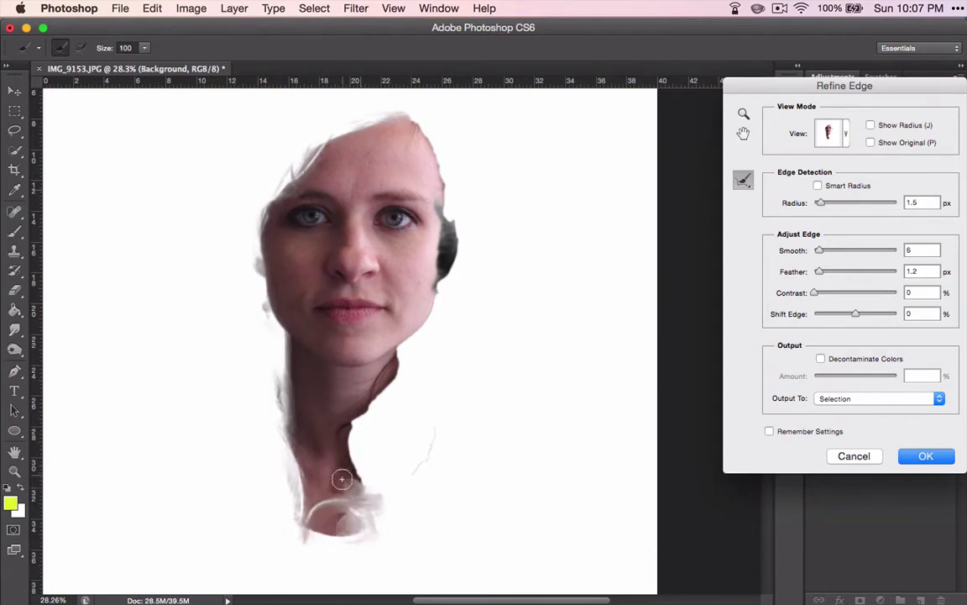
pyautogui.moveTo(342, 433)
pyautogui.mouseDown()
pyautogui.moveTo(336, 374)
pyautogui.moveTo(395, 355)
pyautogui.mouseUp()
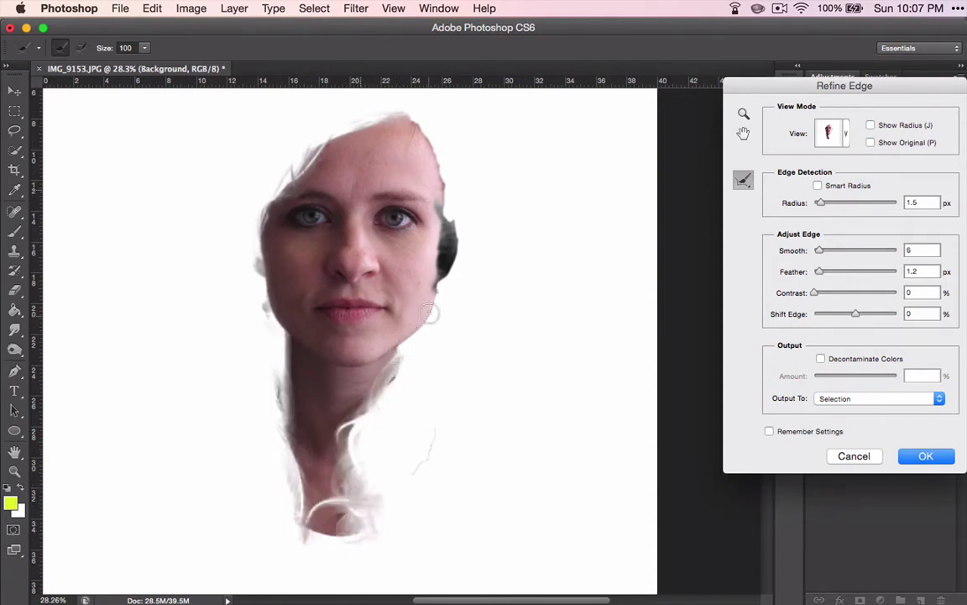
pyautogui.moveTo(436, 304)
pyautogui.mouseDown()
pyautogui.moveTo(415, 322)
pyautogui.moveTo(434, 264)
pyautogui.moveTo(412, 126)
pyautogui.moveTo(388, 117)
pyautogui.mouseUp()
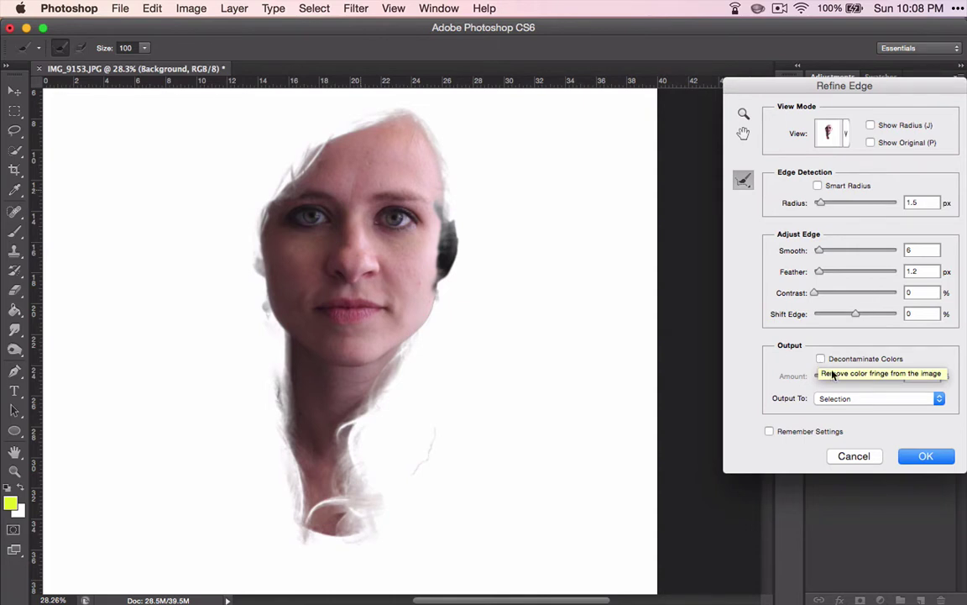
pyautogui.click(908, 456)
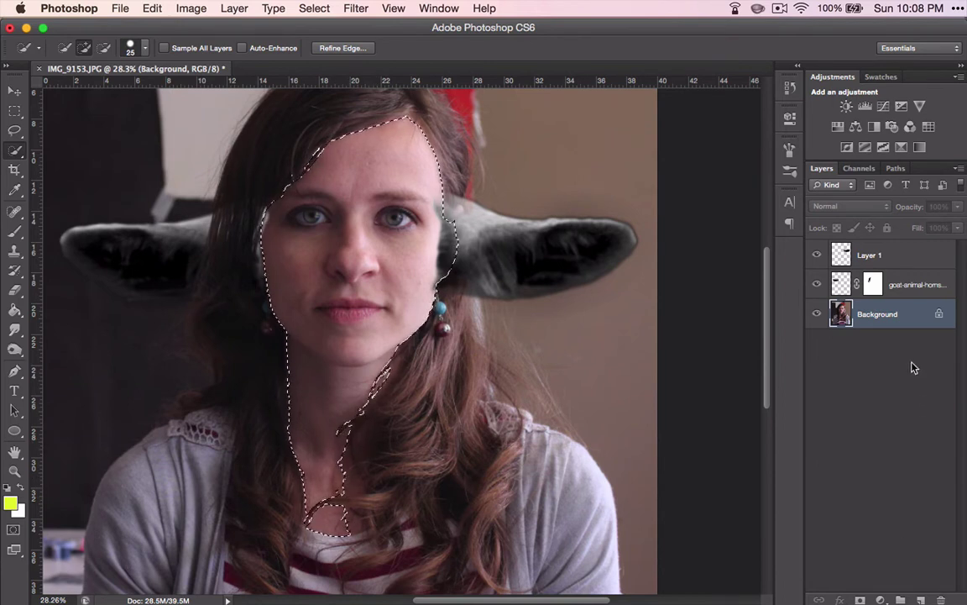
# - Add a Solid Color fill layer over the face selection and sample light greys from the photo
pyautogui.click(880, 599)
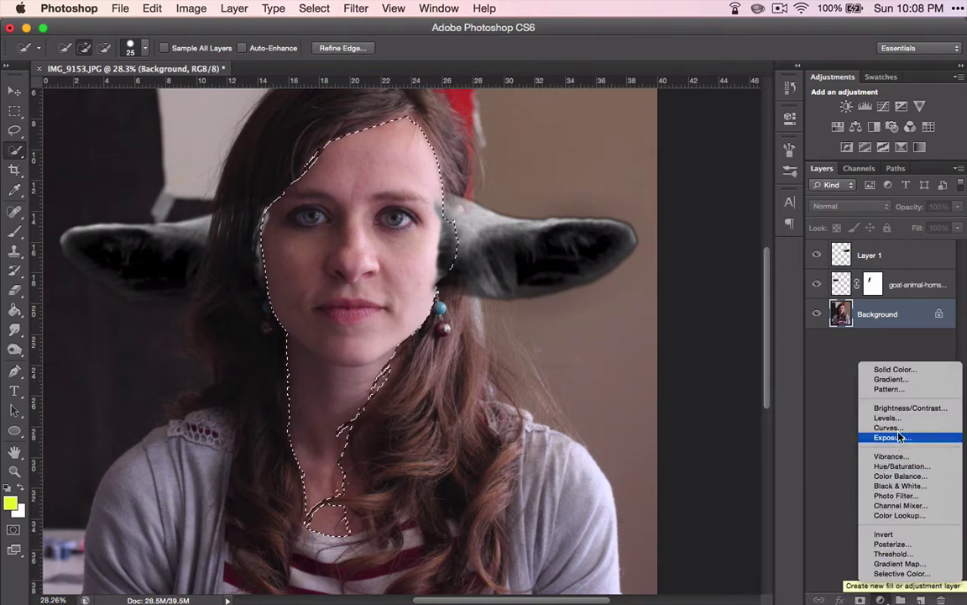
pyautogui.click(879, 371)
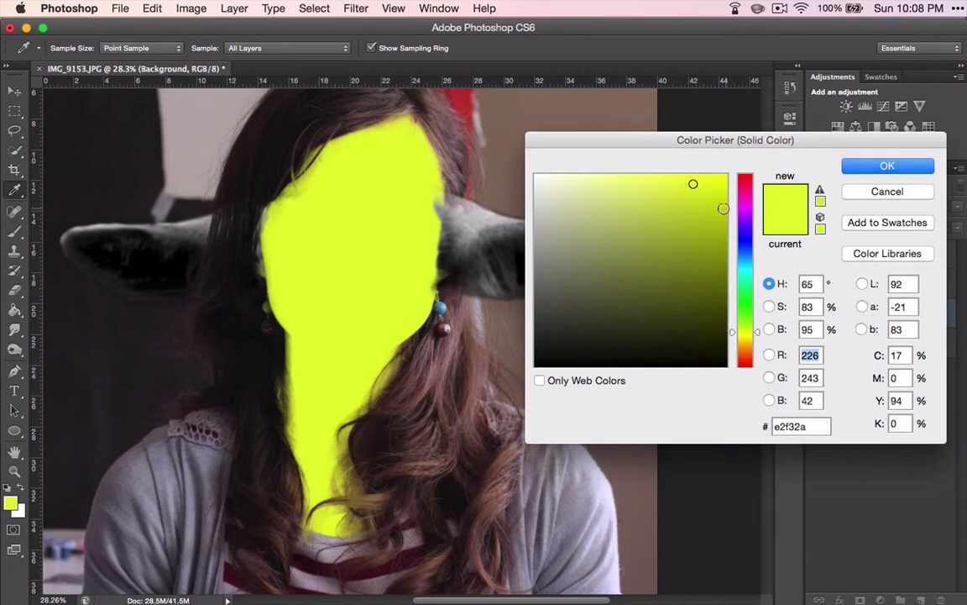
pyautogui.click(474, 210)
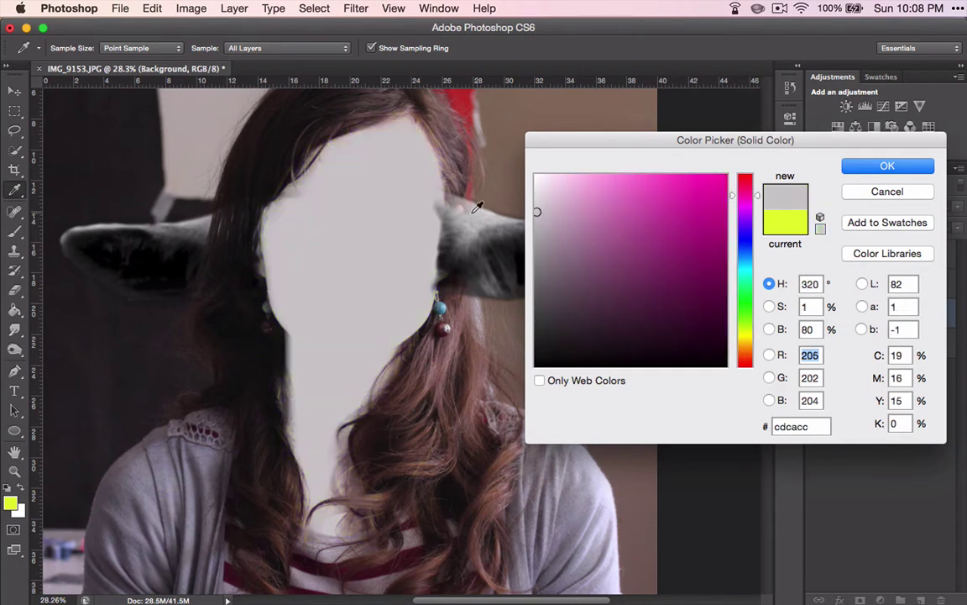
pyautogui.click(482, 214)
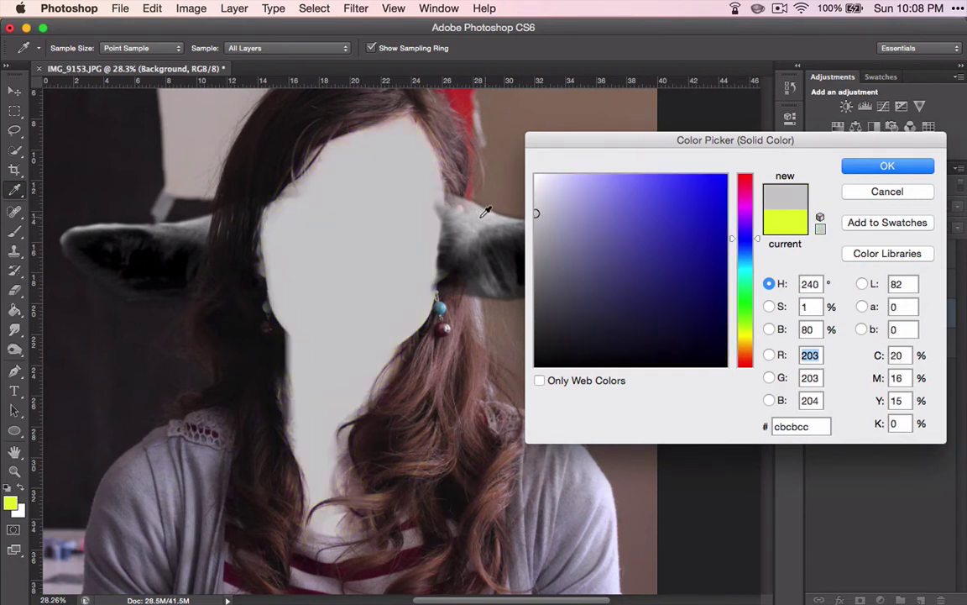
pyautogui.click(475, 208)
pyautogui.click(475, 212)
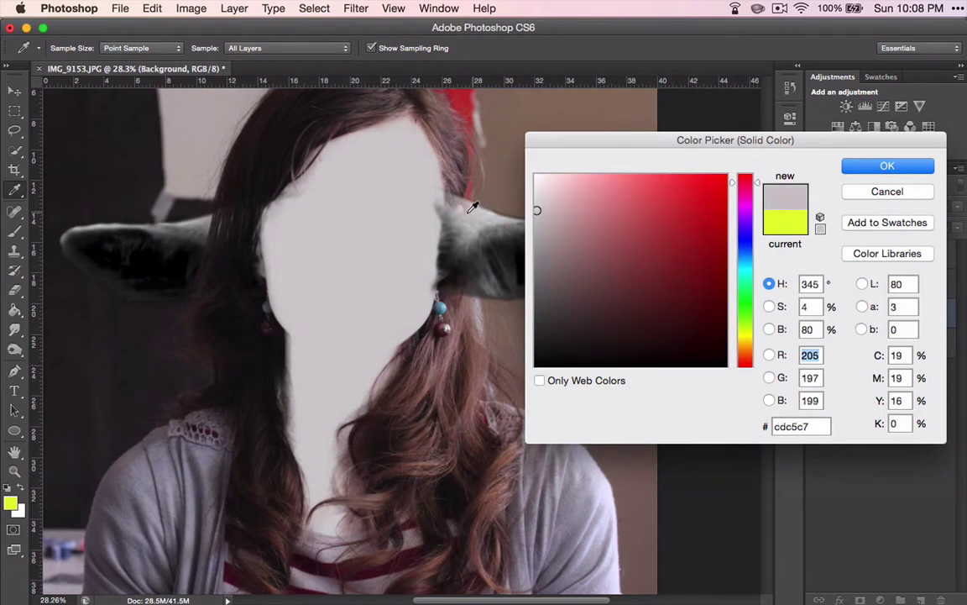
pyautogui.click(477, 216)
pyautogui.click(477, 213)
# - Keep resampling greys from the image until the fill colour reads #cbcbcc
pyautogui.click(478, 210)
pyautogui.click(480, 206)
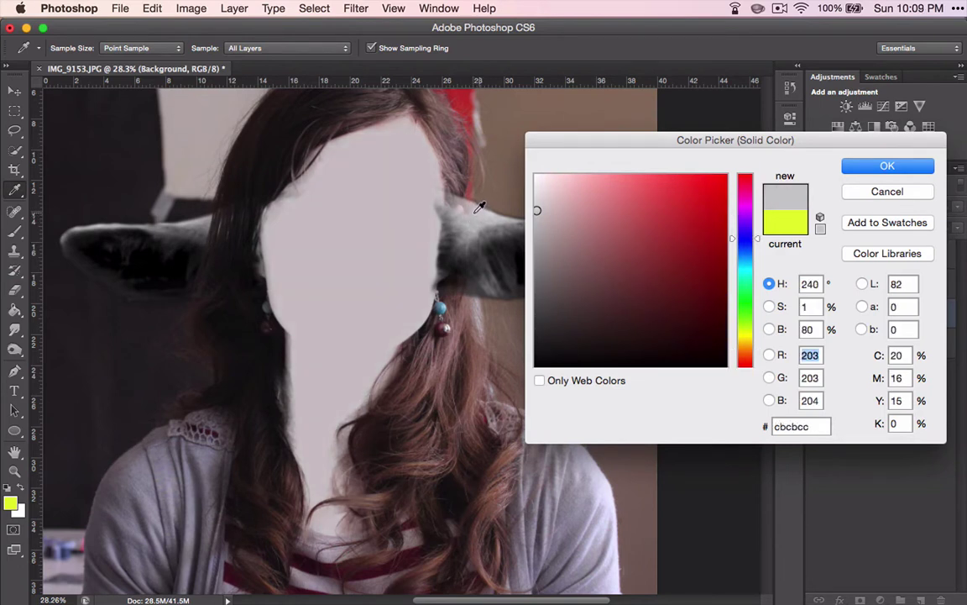
pyautogui.click(467, 217)
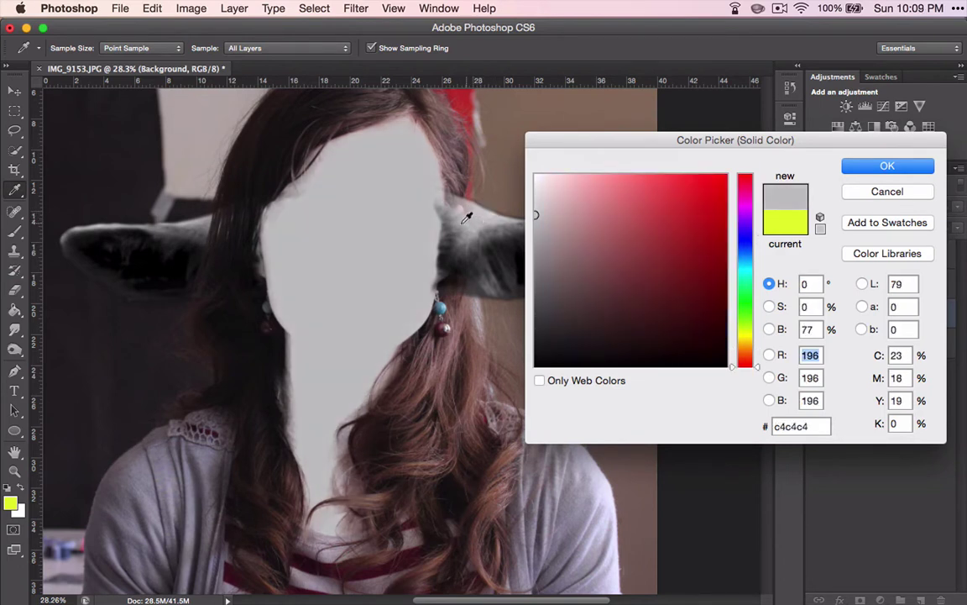
pyautogui.click(476, 211)
pyautogui.click(477, 211)
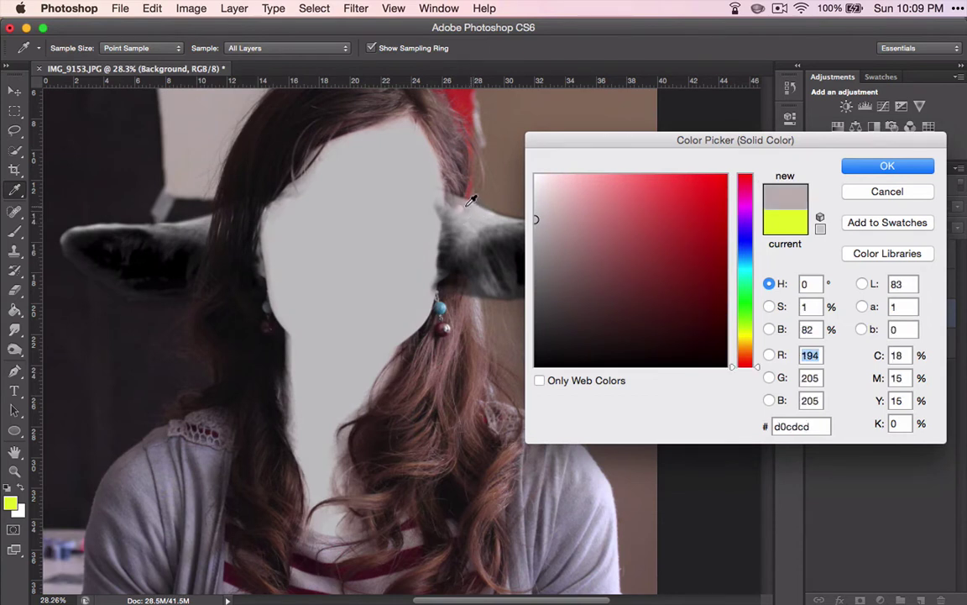
pyautogui.click(478, 210)
pyautogui.click(479, 209)
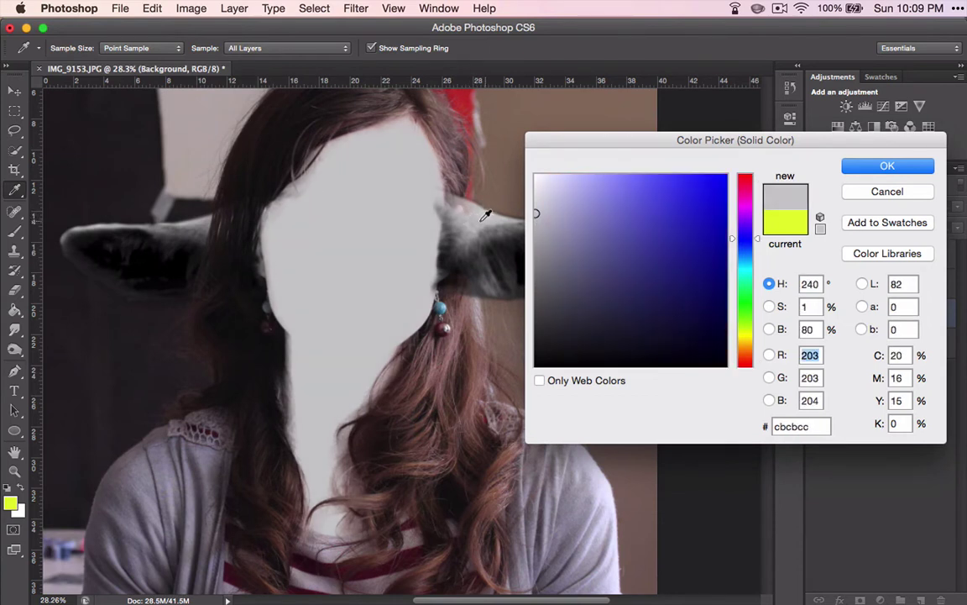
# - Confirm the grey fill and cycle its blend mode through Overlay and Hue to Color
pyautogui.click(866, 173)
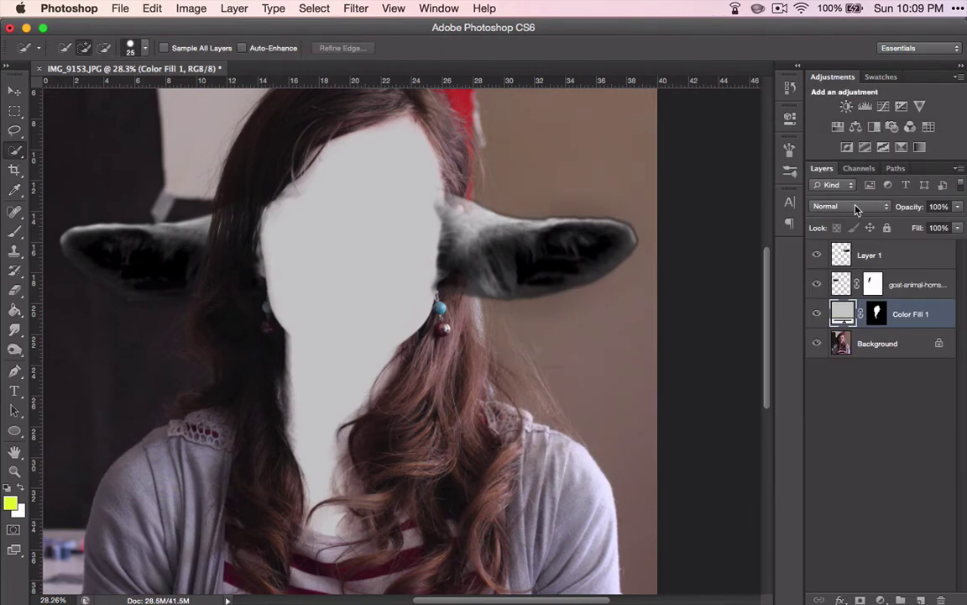
pyautogui.click(868, 206)
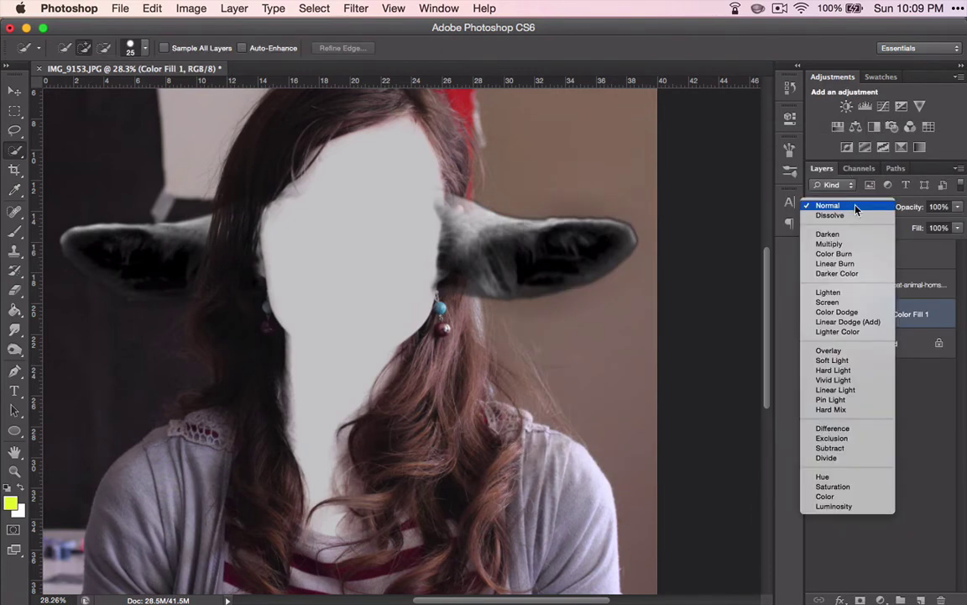
pyautogui.click(831, 350)
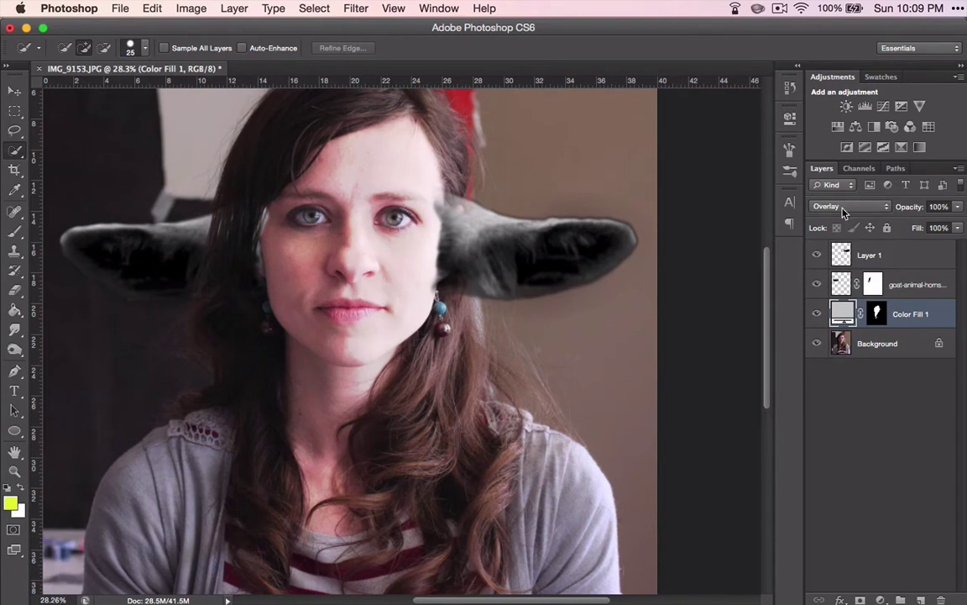
pyautogui.click(844, 207)
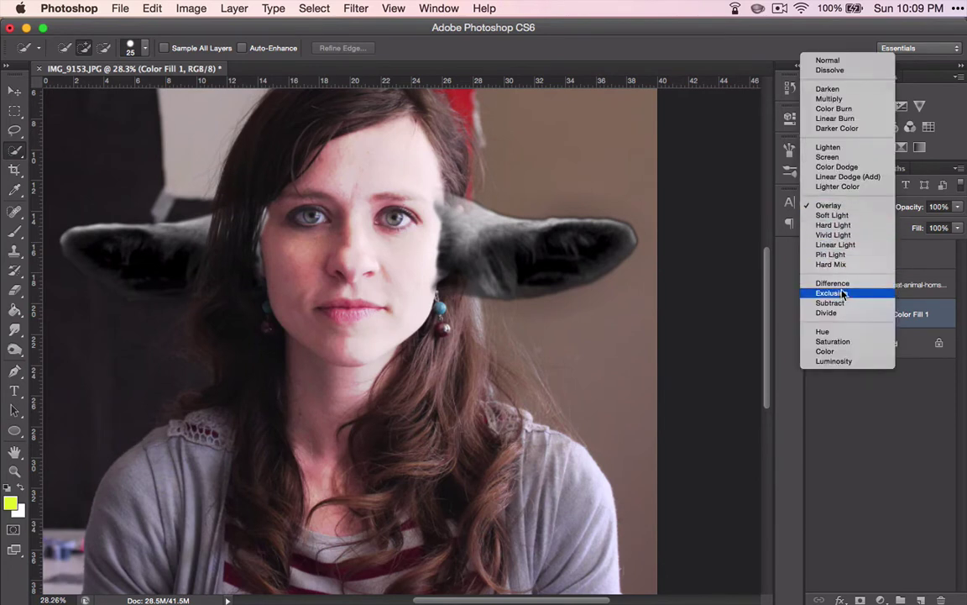
pyautogui.click(831, 331)
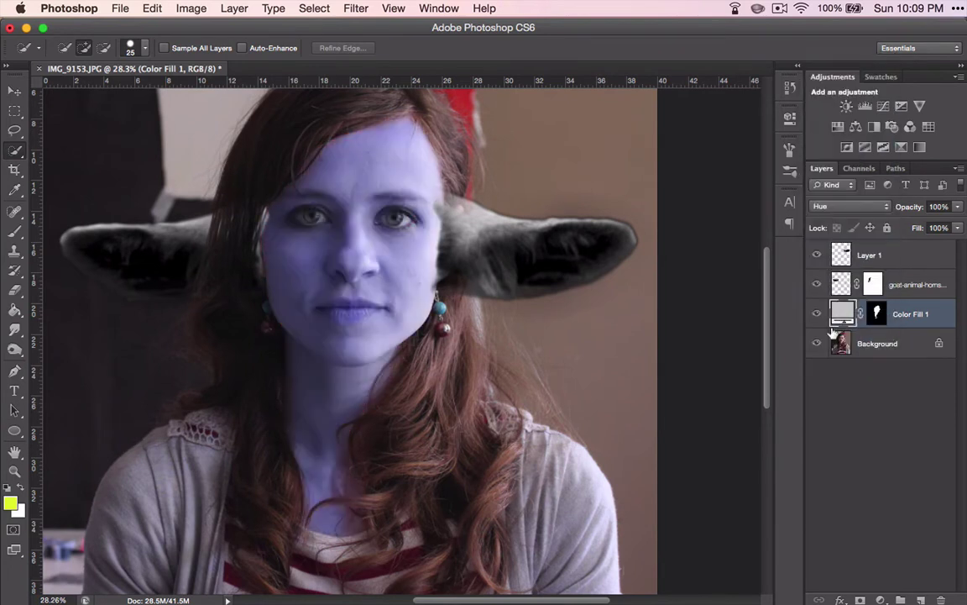
pyautogui.click(848, 206)
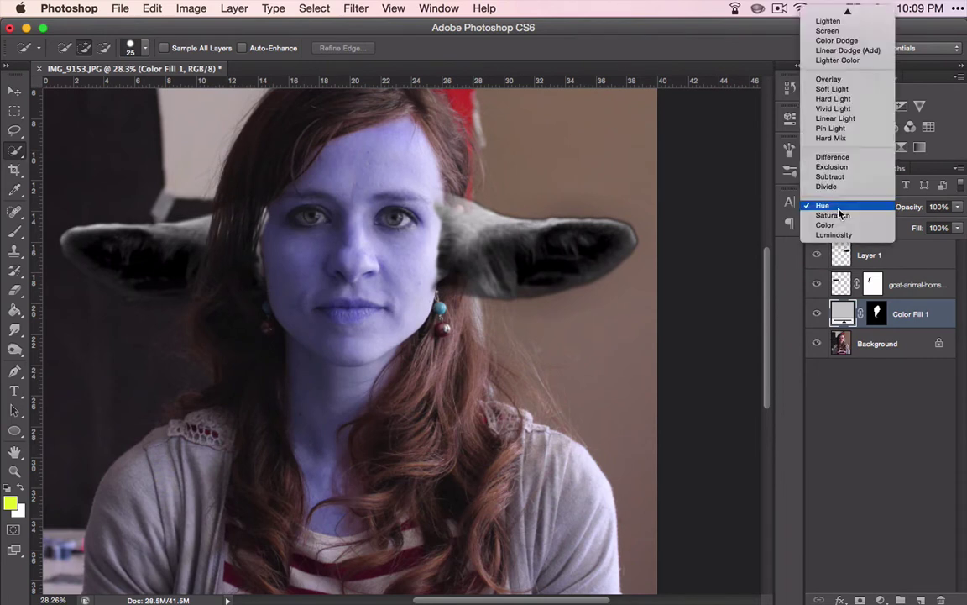
pyautogui.click(836, 218)
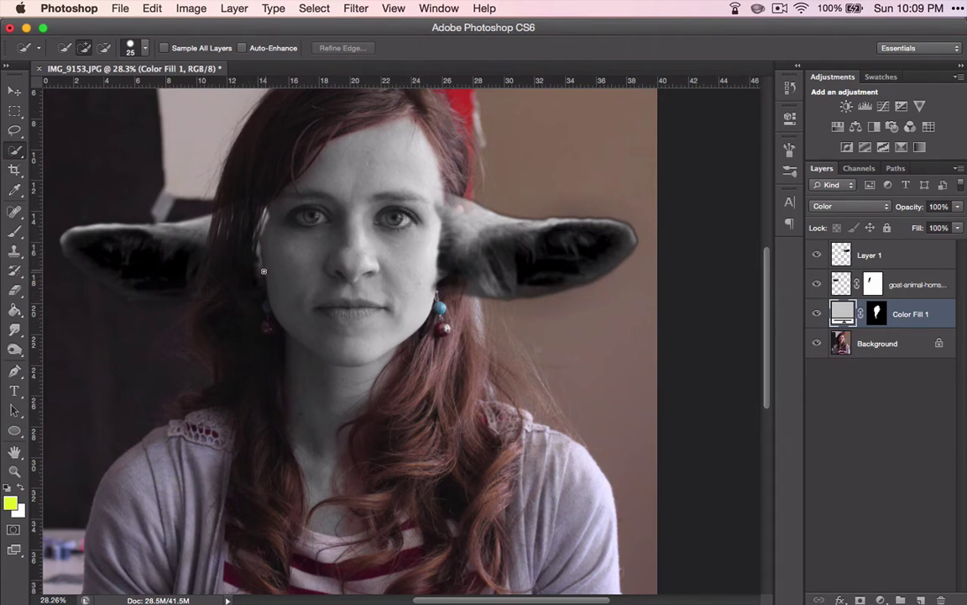
# - Zoom in to check the mask edge on the cheek, then select the goat horns layer
pyautogui.scroll(10, 264, 271)
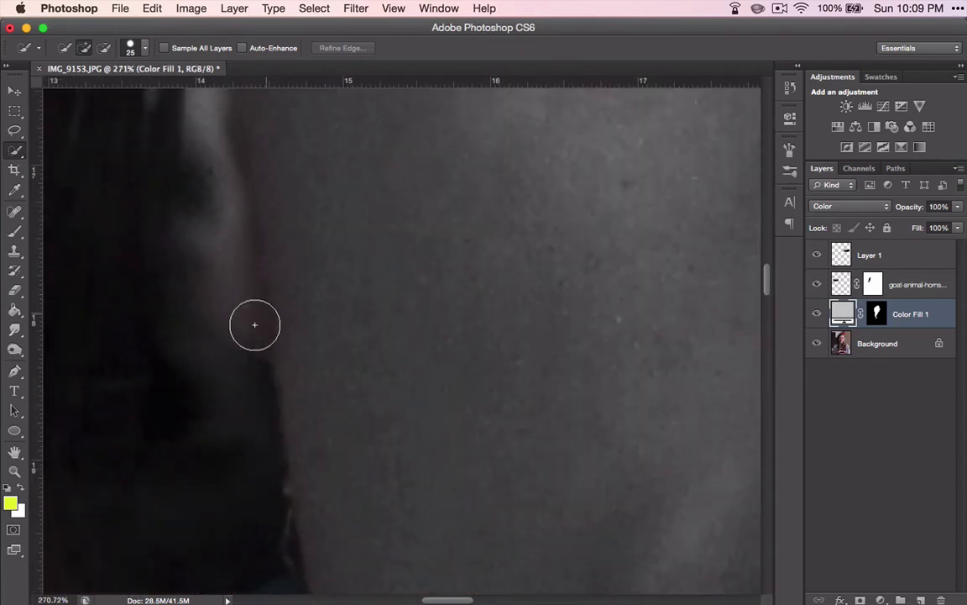
pyautogui.scroll(-8, 264, 315)
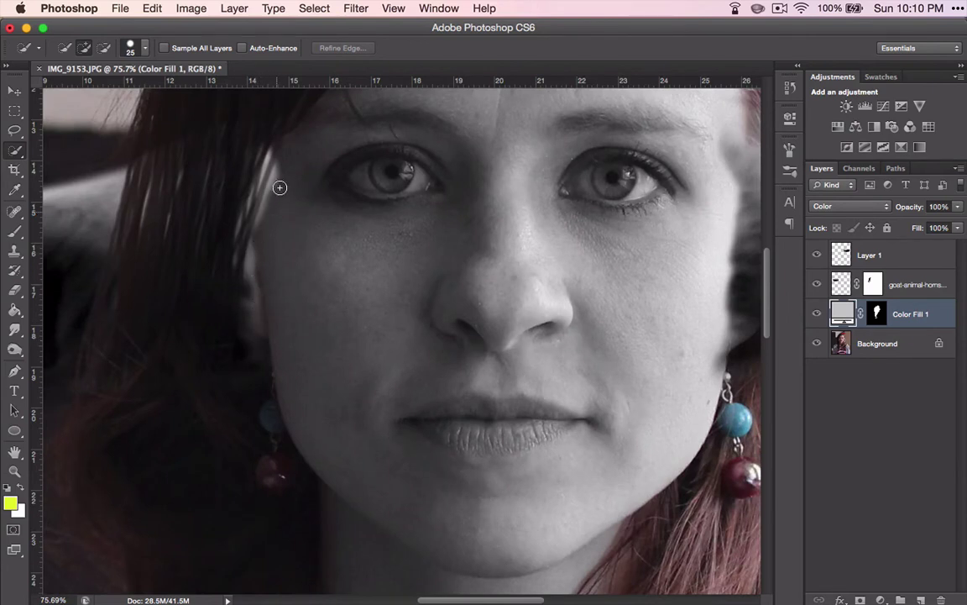
pyautogui.click(841, 277)
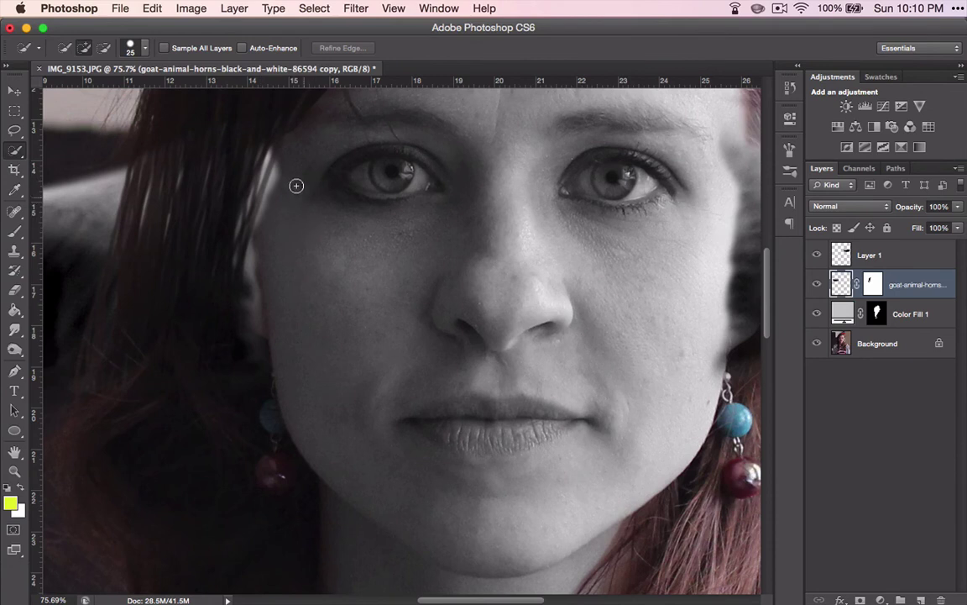
# - Set up the Dodge tool with a soft 200 px, 0% hardness brush and zoom out to the ears
pyautogui.click(11, 352)
pyautogui.scroll(3, 302, 172)
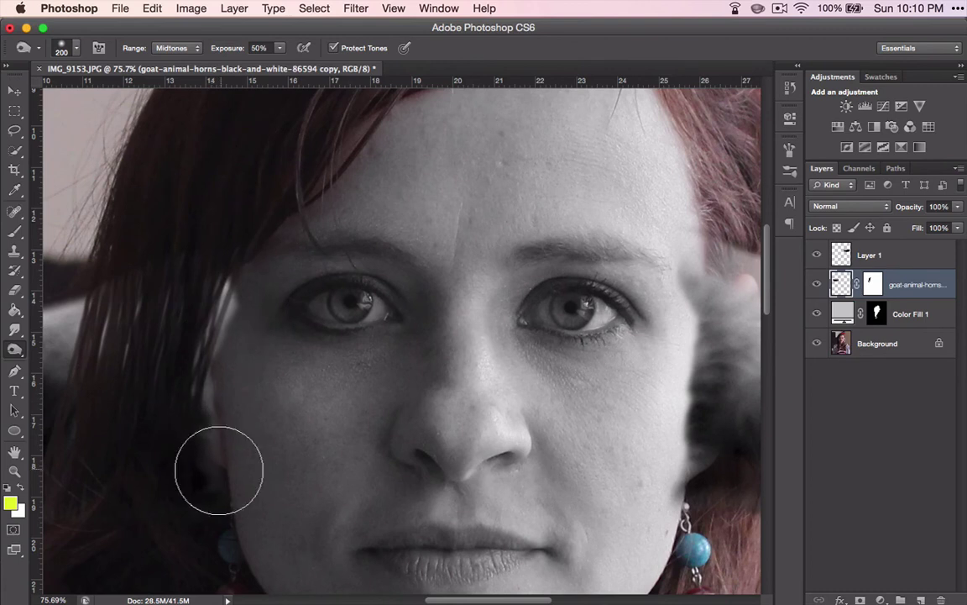
pyautogui.rightClick(220, 464)
pyautogui.press('Escape')
pyautogui.rightClick(209, 474)
pyautogui.press('Escape')
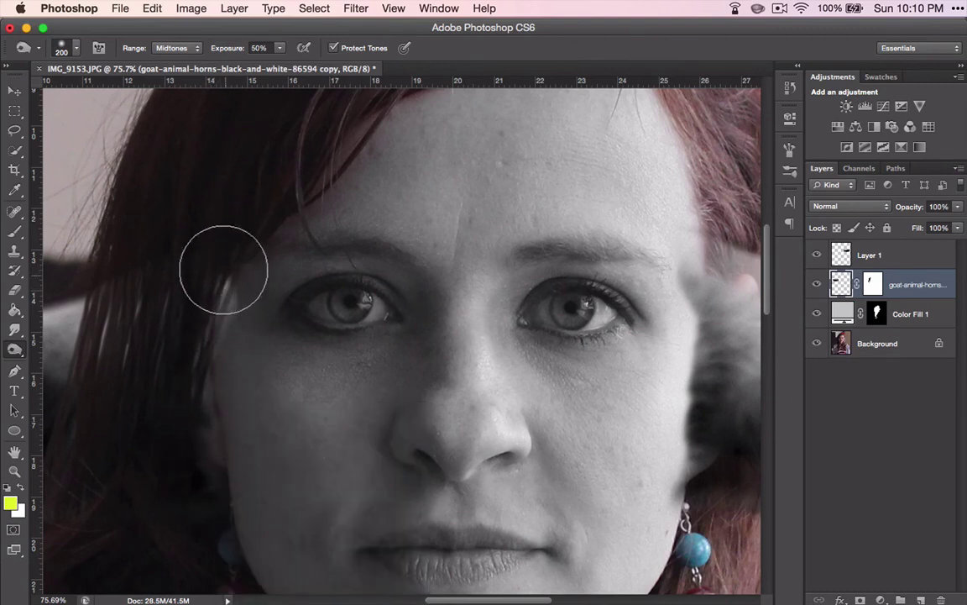
pyautogui.hscroll(-5, 219, 478)
pyautogui.scroll(-2, 220, 479)
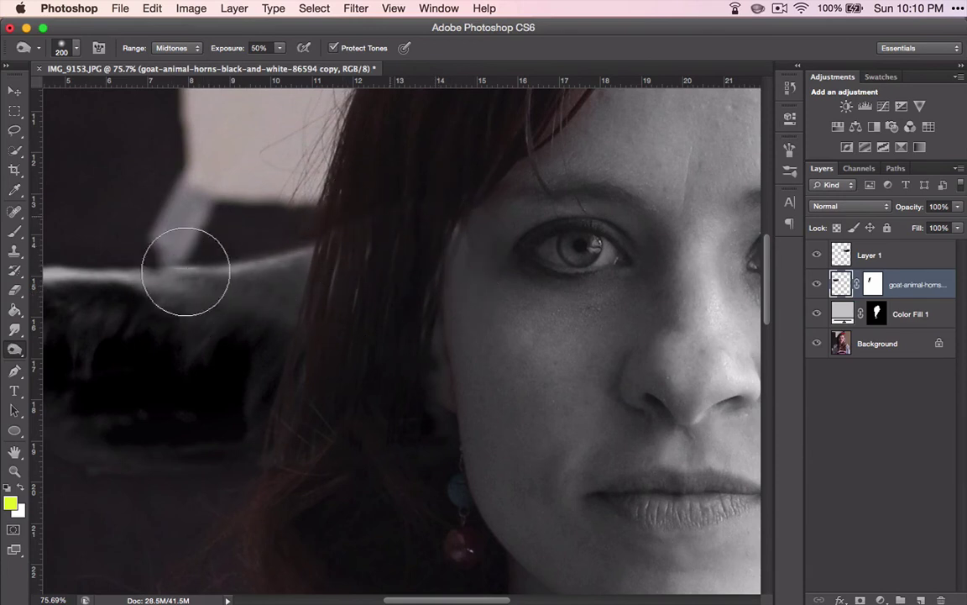
pyautogui.hscroll(-5, 343, 269)
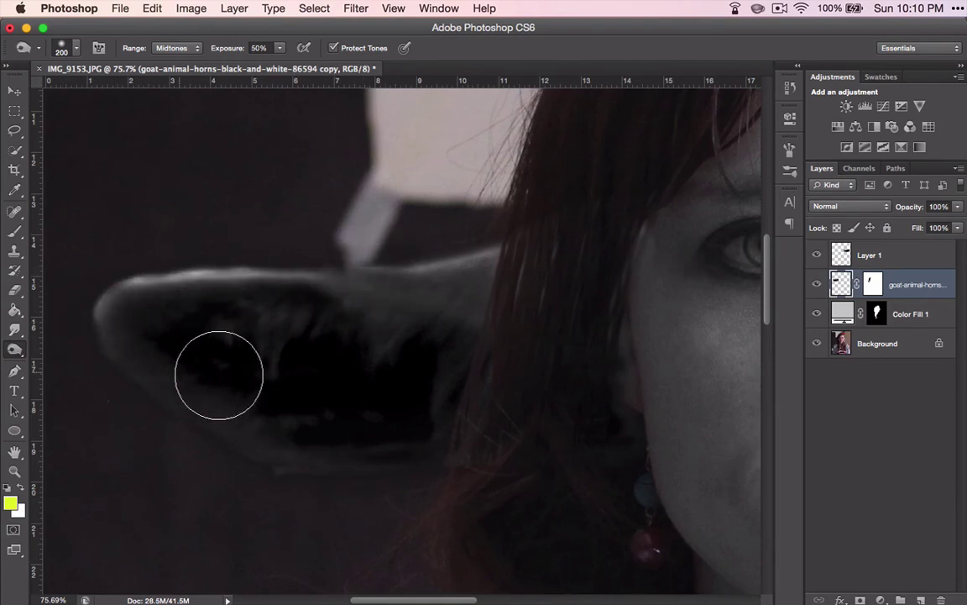
pyautogui.scroll(-3, 225, 364)
pyautogui.scroll(-3, 225, 363)
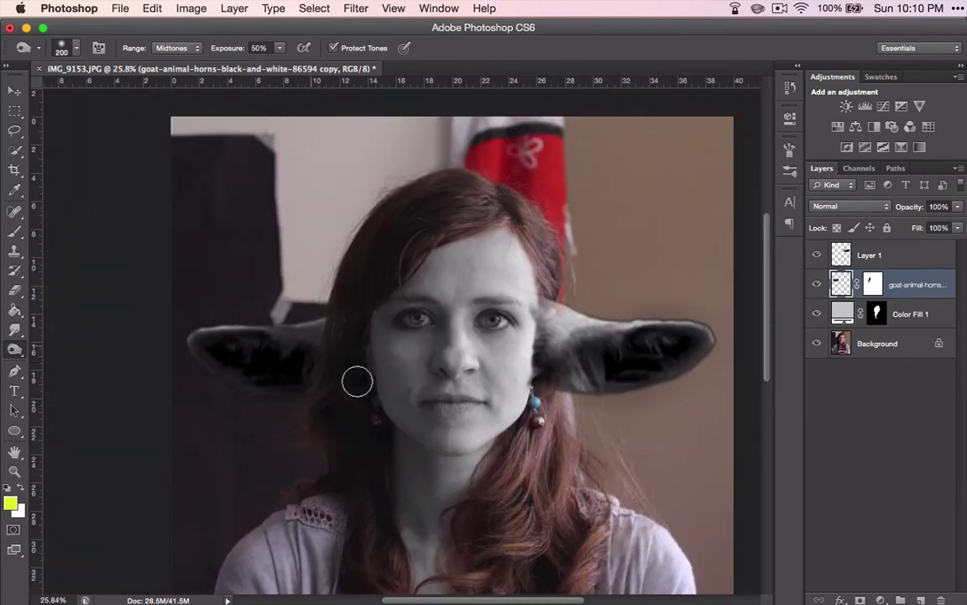
pyautogui.press('super+z')
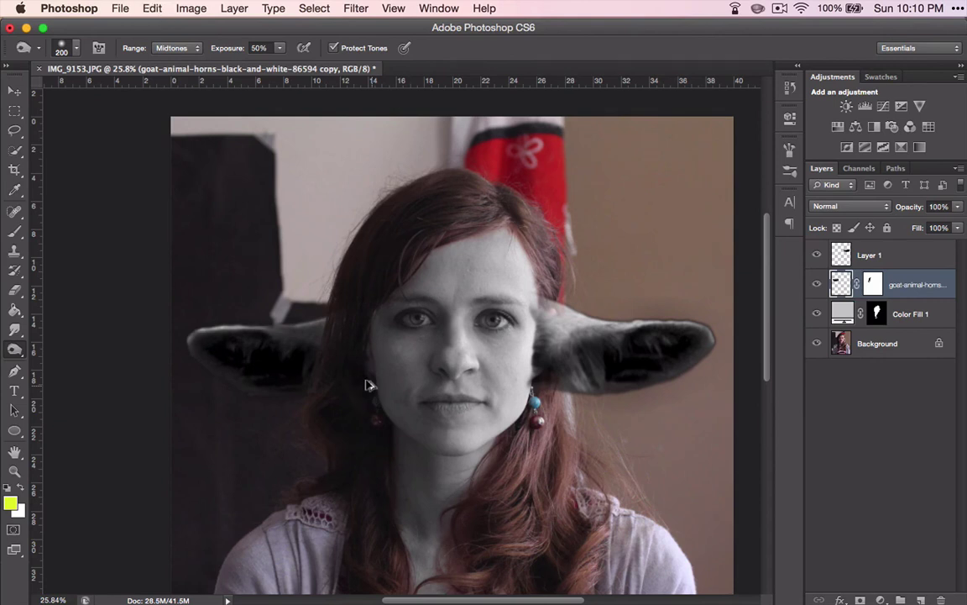